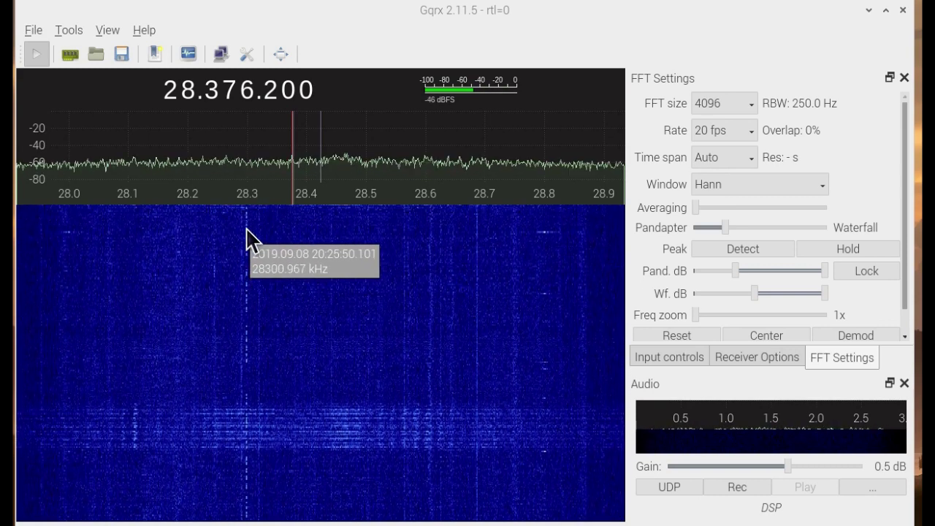
- Tune onto the signal near 28.3 MHz at 28.297.400 and display the Input controls panel
{"action": "left_click", "coordinate": [249, 238]}
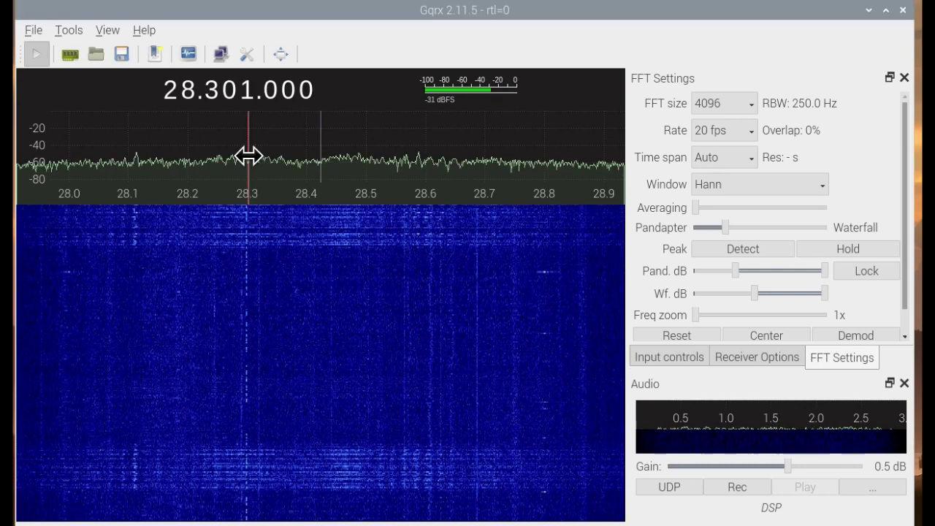
{"action": "left_click_drag", "start_coordinate": [248, 156], "coordinate": [246, 156]}
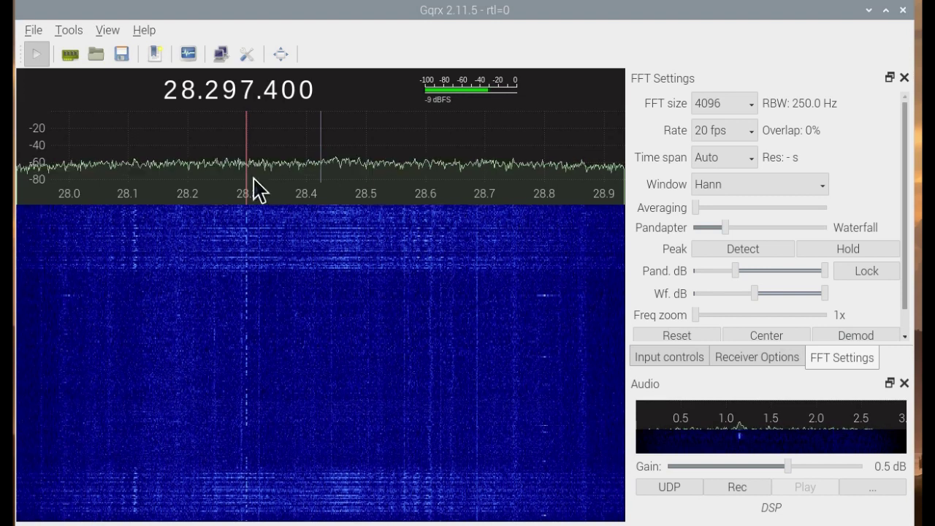
{"action": "mouse_move", "coordinate": [324, 367]}
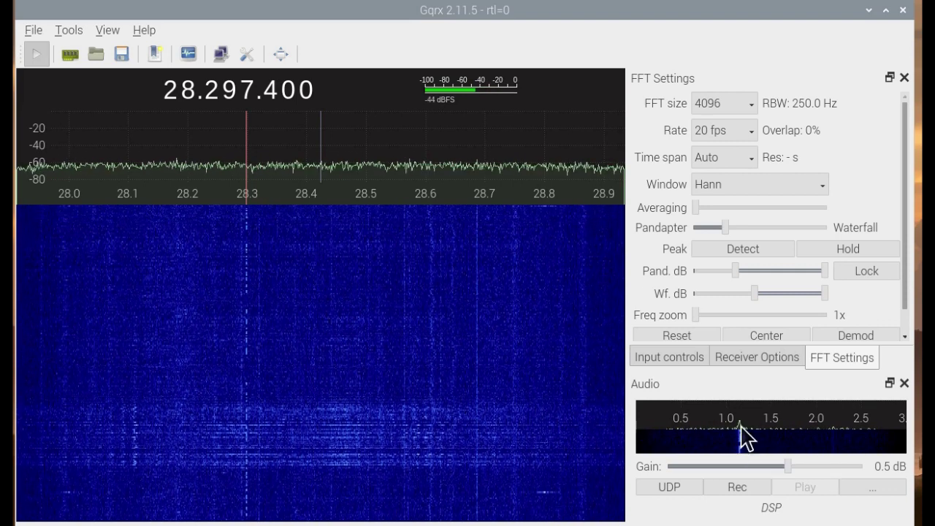
{"action": "left_click", "coordinate": [674, 356]}
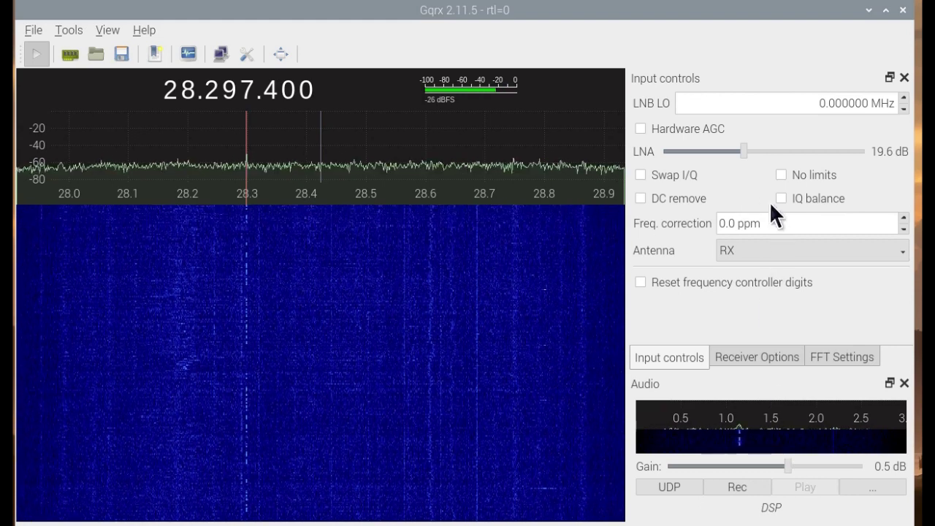
- Raise the LNA gain from 19.6 dB, settling at about 23.2 dB
{"action": "left_click", "coordinate": [744, 151]}
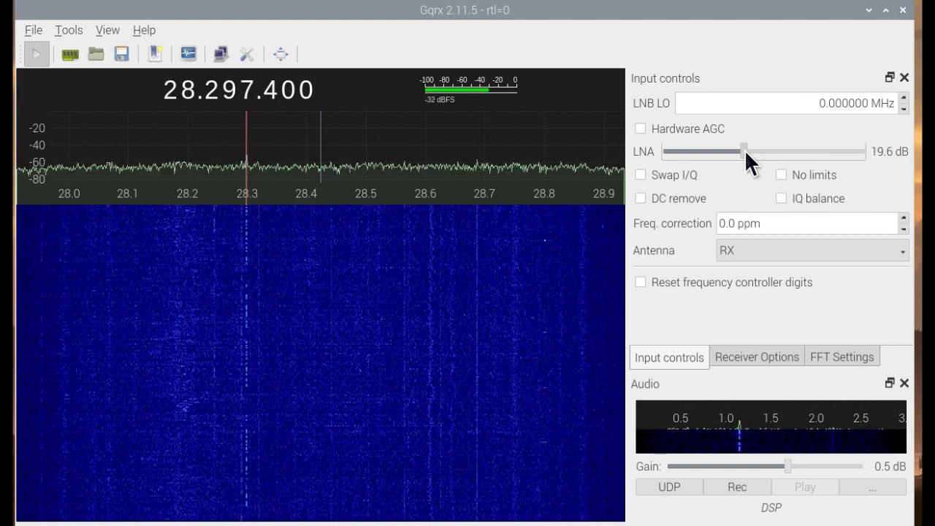
{"action": "left_click_drag", "start_coordinate": [745, 149], "coordinate": [762, 149]}
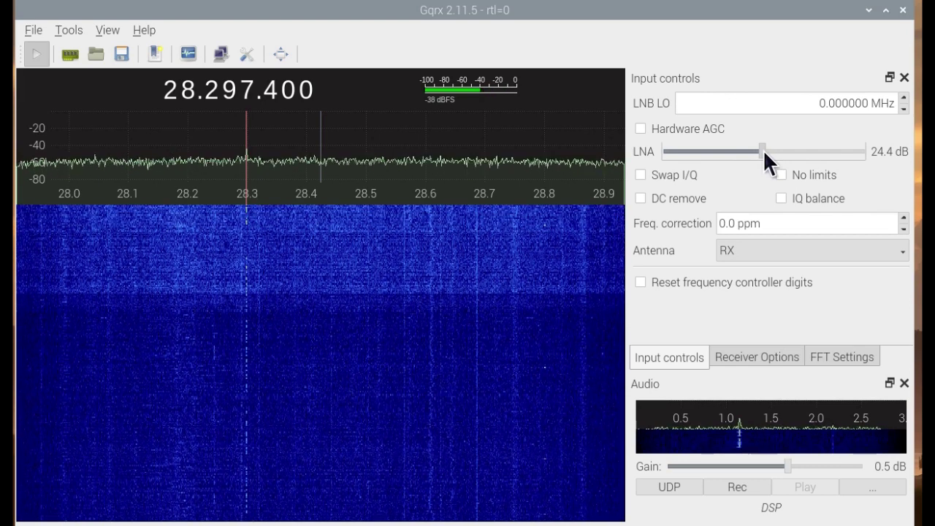
{"action": "left_click_drag", "start_coordinate": [763, 148], "coordinate": [771, 147]}
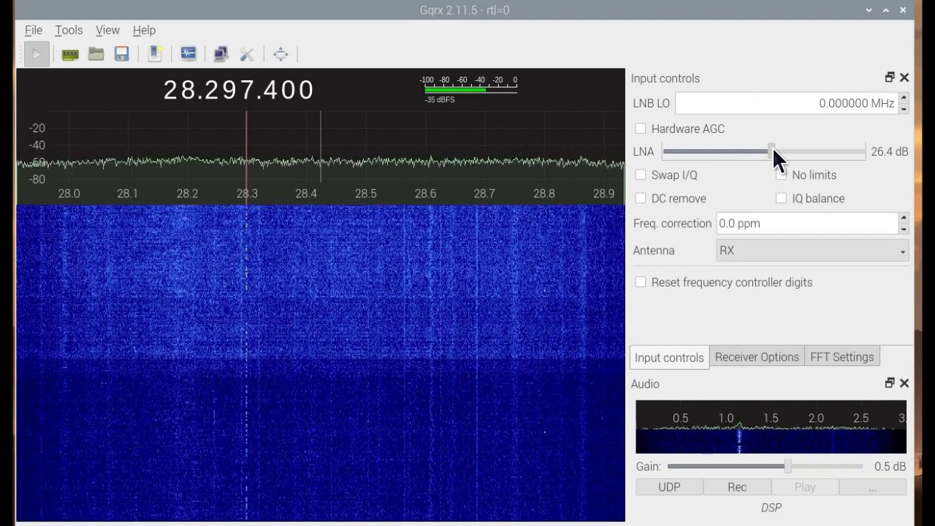
{"action": "left_click_drag", "start_coordinate": [772, 147], "coordinate": [760, 149]}
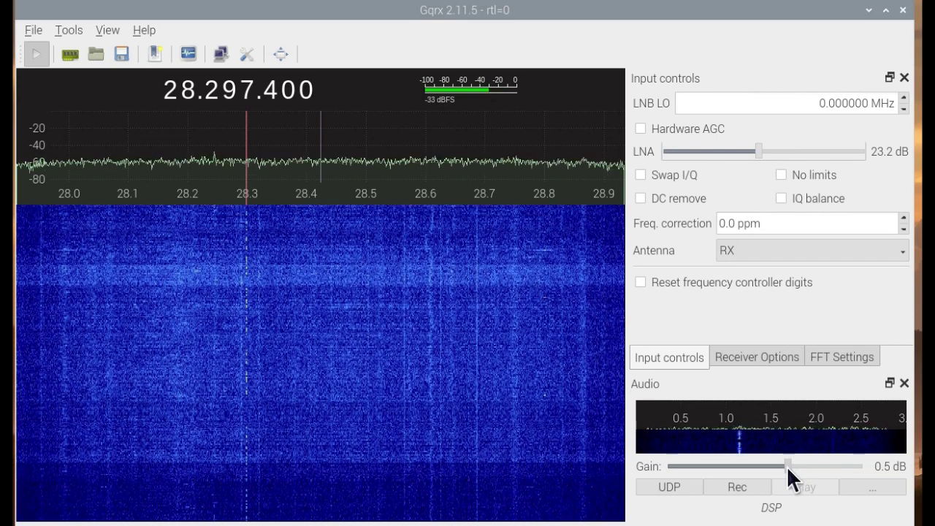
- Settle the audio gain at 2.5 dB and display the Receiver Options panel
{"action": "left_click_drag", "start_coordinate": [786, 466], "coordinate": [797, 463]}
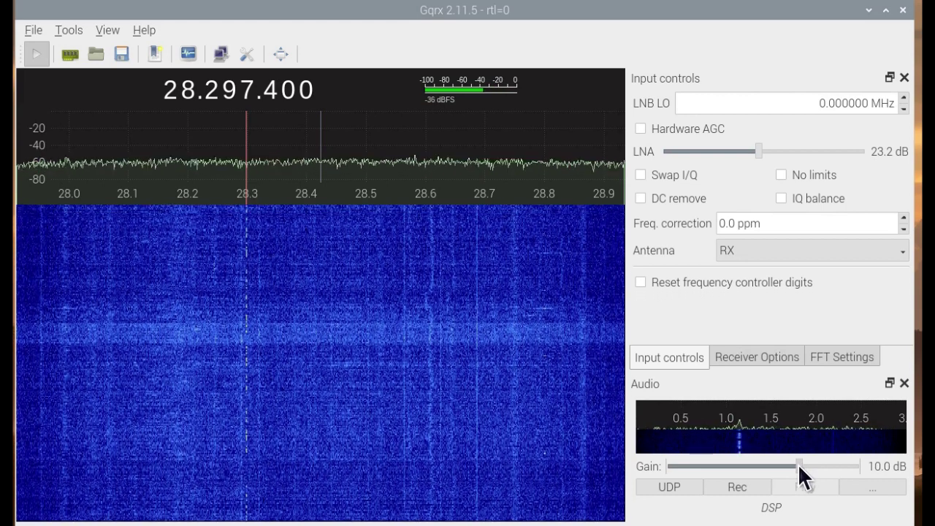
{"action": "mouse_move", "coordinate": [798, 463]}
{"action": "left_mouse_down"}
{"action": "mouse_move", "coordinate": [822, 463]}
{"action": "mouse_move", "coordinate": [789, 467]}
{"action": "left_mouse_up"}
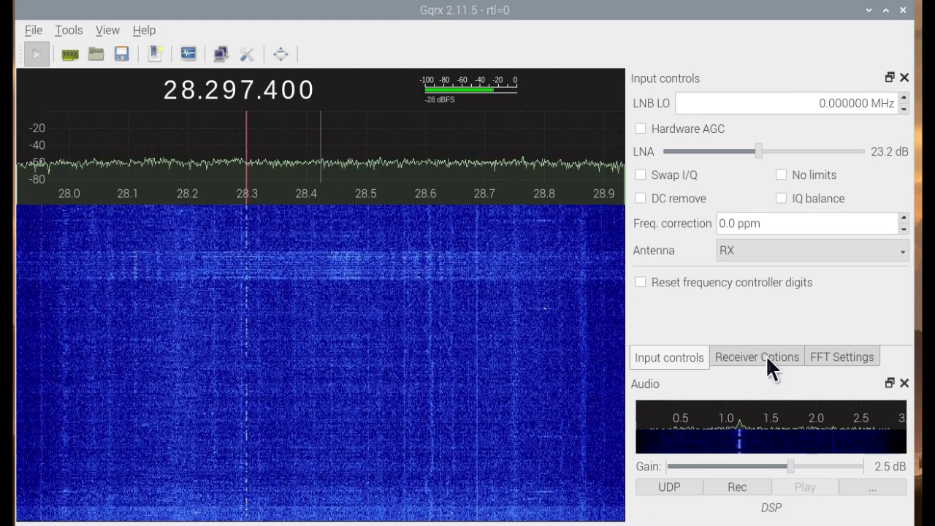
{"action": "left_click", "coordinate": [766, 355]}
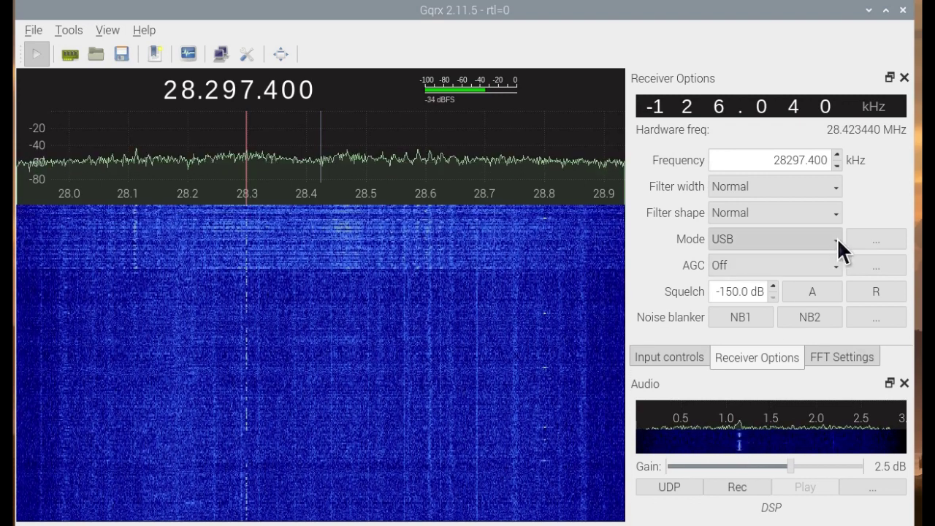
- Change the demodulation mode from USB to CW-U in the Mode list
{"action": "left_click", "coordinate": [837, 238]}
{"action": "left_click", "coordinate": [837, 238]}
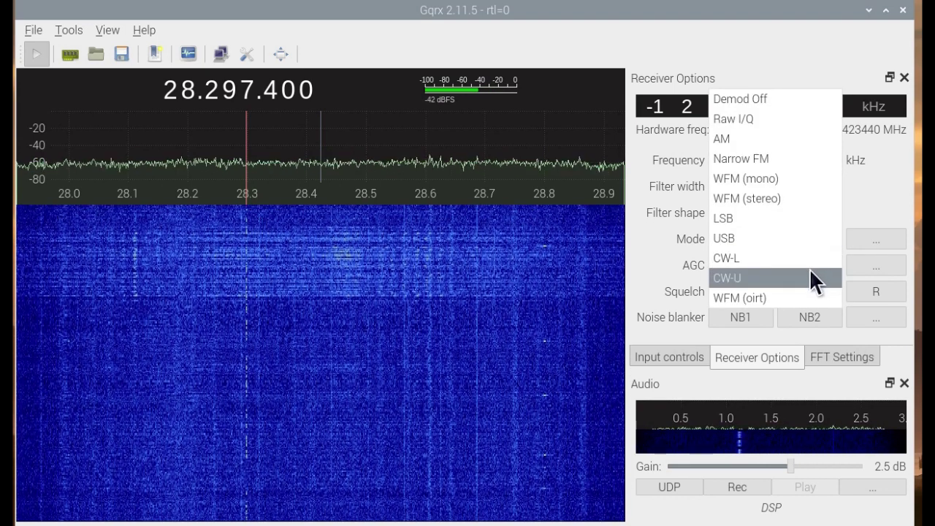
{"action": "key", "text": "Escape"}
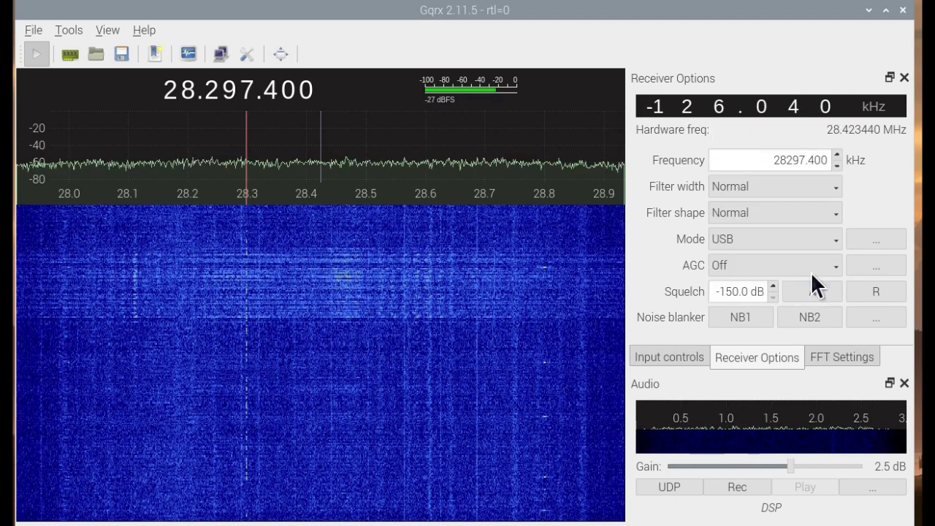
{"action": "key", "text": "Down"}
{"action": "key", "text": "Down"}
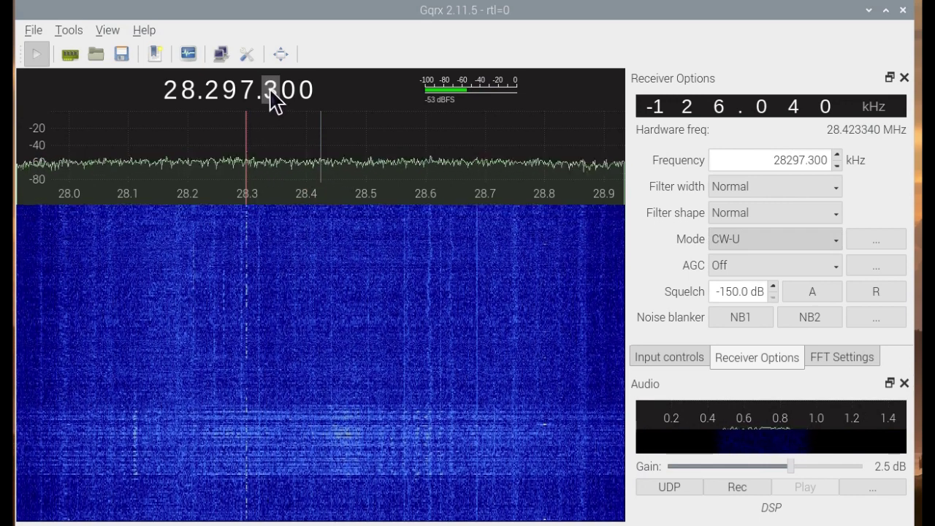
- Step the frequency up in 100 Hz increments from 28.297.300 to 28.298.500
{"action": "scroll", "coordinate": [269, 92], "scroll_direction": "down", "scroll_amount": 1}
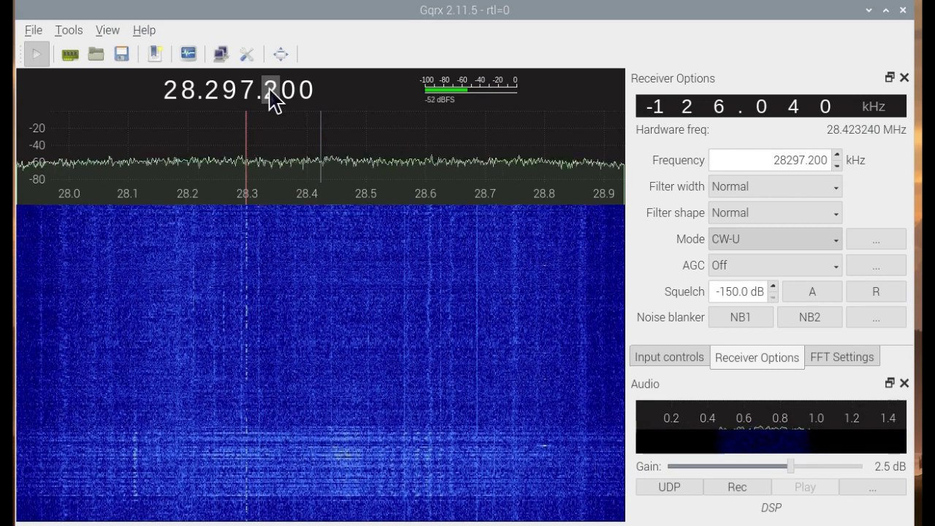
{"action": "scroll", "coordinate": [270, 92], "scroll_direction": "up", "scroll_amount": 1}
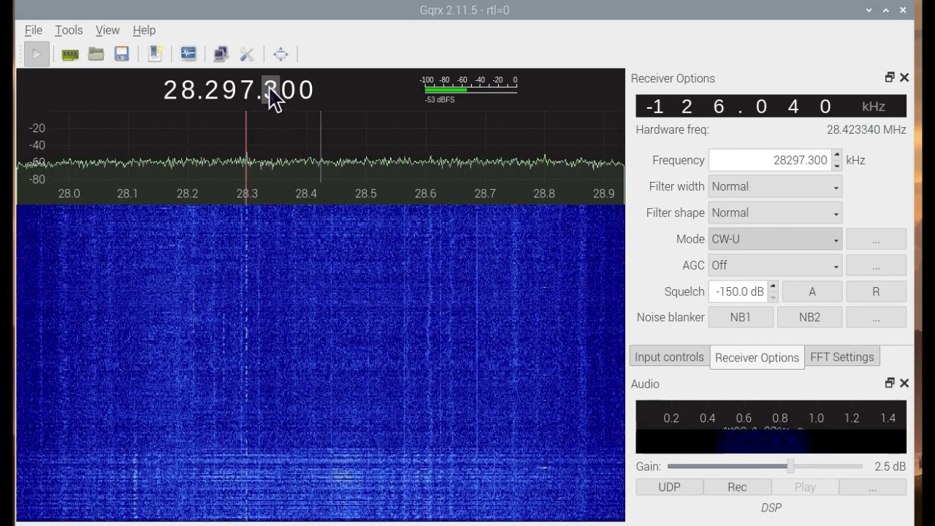
{"action": "scroll", "coordinate": [269, 92], "scroll_direction": "up", "scroll_amount": 1}
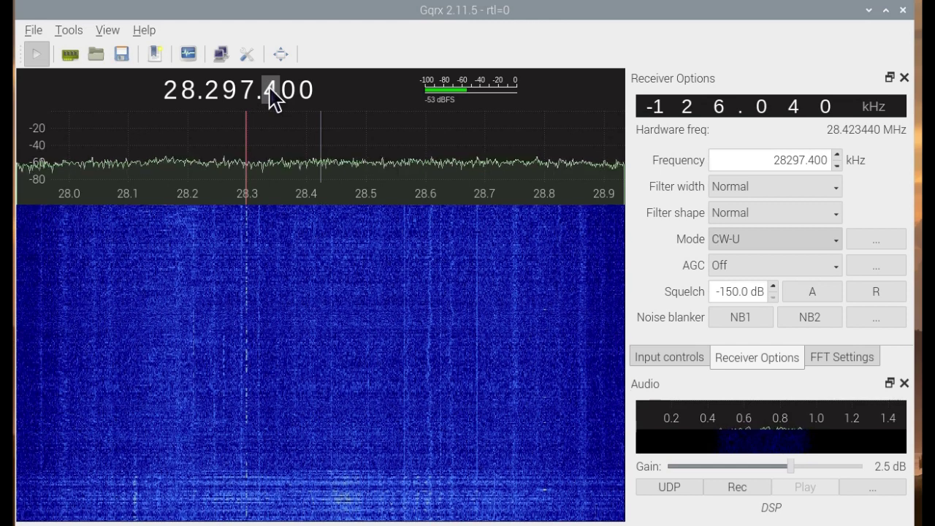
{"action": "scroll", "coordinate": [270, 92], "scroll_direction": "up", "scroll_amount": 1}
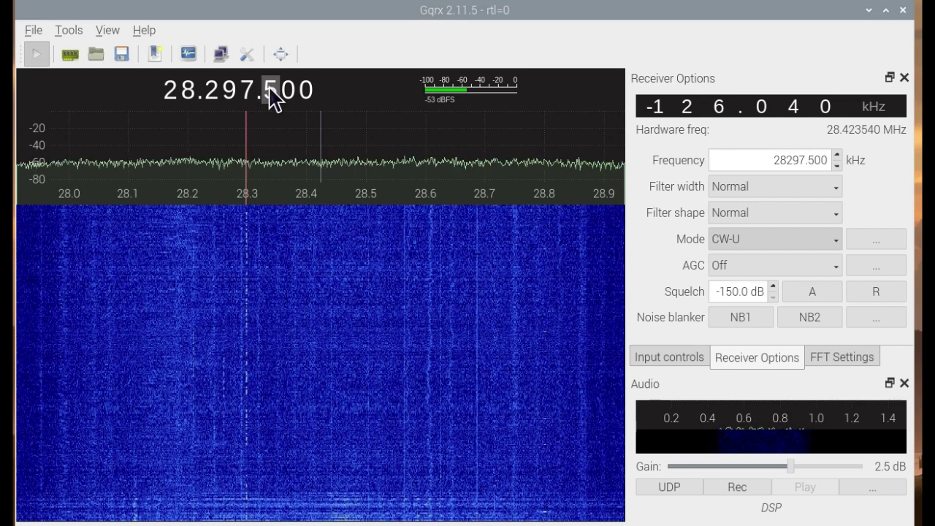
{"action": "scroll", "coordinate": [269, 92], "scroll_direction": "up", "scroll_amount": 1}
{"action": "scroll", "coordinate": [269, 92], "scroll_direction": "up", "scroll_amount": 1}
{"action": "scroll", "coordinate": [270, 92], "scroll_direction": "up", "scroll_amount": 1}
{"action": "scroll", "coordinate": [269, 92], "scroll_direction": "up", "scroll_amount": 1}
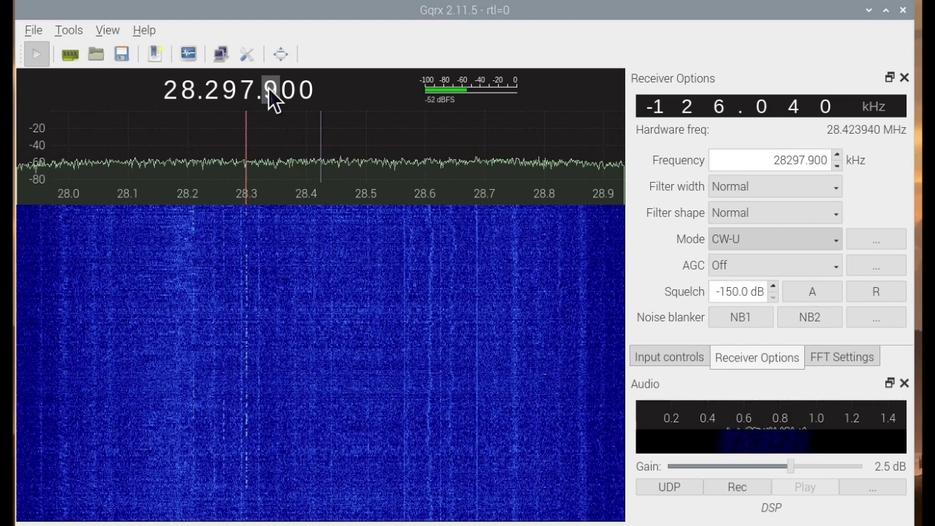
{"action": "scroll", "coordinate": [270, 92], "scroll_direction": "up", "scroll_amount": 1}
{"action": "scroll", "coordinate": [269, 92], "scroll_direction": "up", "scroll_amount": 1}
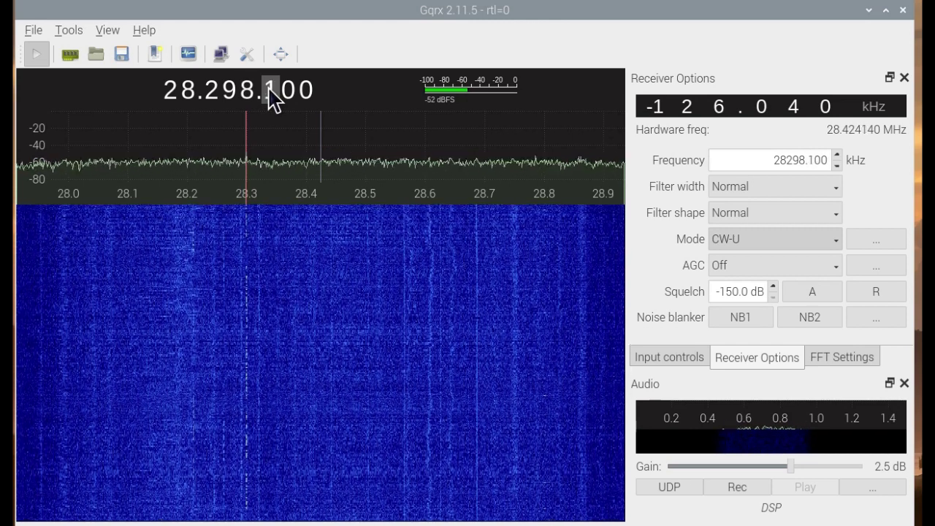
{"action": "scroll", "coordinate": [269, 93], "scroll_direction": "up", "scroll_amount": 1}
{"action": "scroll", "coordinate": [270, 93], "scroll_direction": "up", "scroll_amount": 1}
{"action": "scroll", "coordinate": [270, 92], "scroll_direction": "up", "scroll_amount": 1}
{"action": "scroll", "coordinate": [270, 92], "scroll_direction": "up", "scroll_amount": 1}
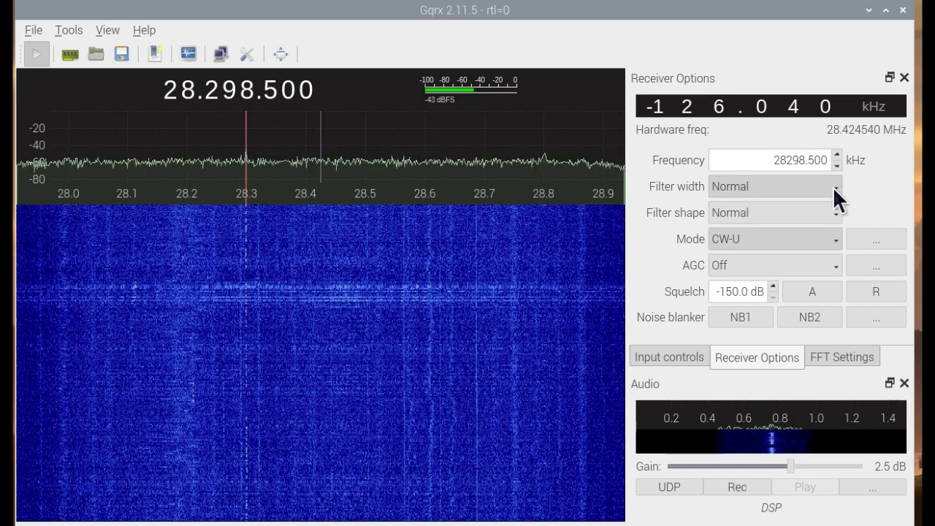
- Choose Narrow filter width and Soft filter shape in Receiver Options
{"action": "left_click", "coordinate": [836, 189]}
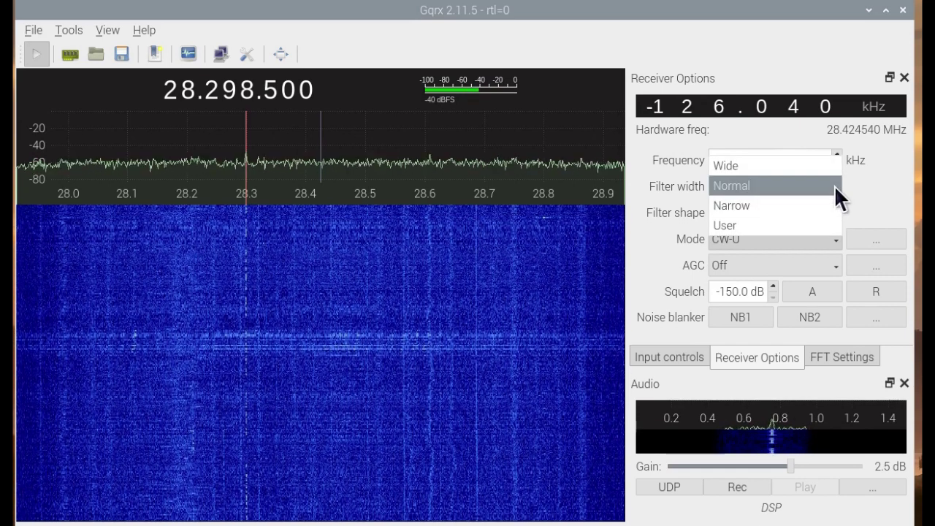
{"action": "key", "text": "Escape"}
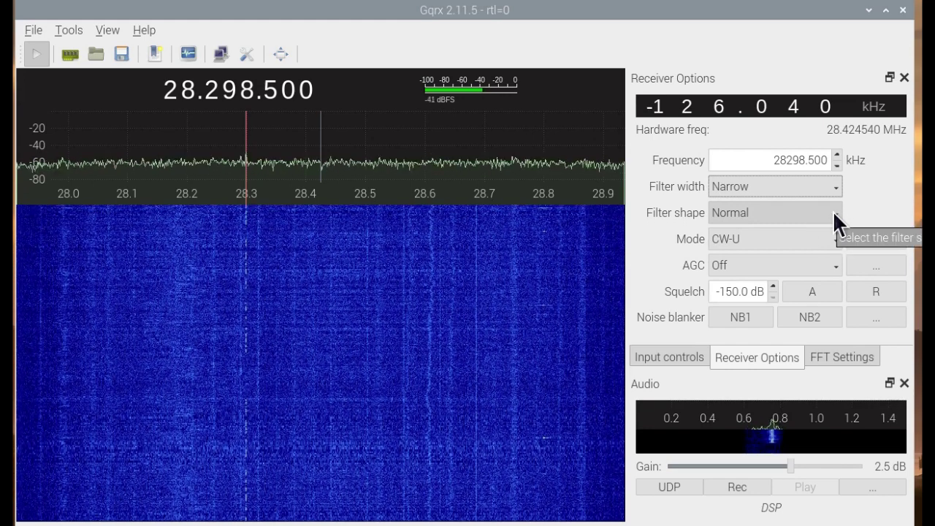
{"action": "left_click", "coordinate": [833, 211]}
{"action": "key", "text": "Escape"}
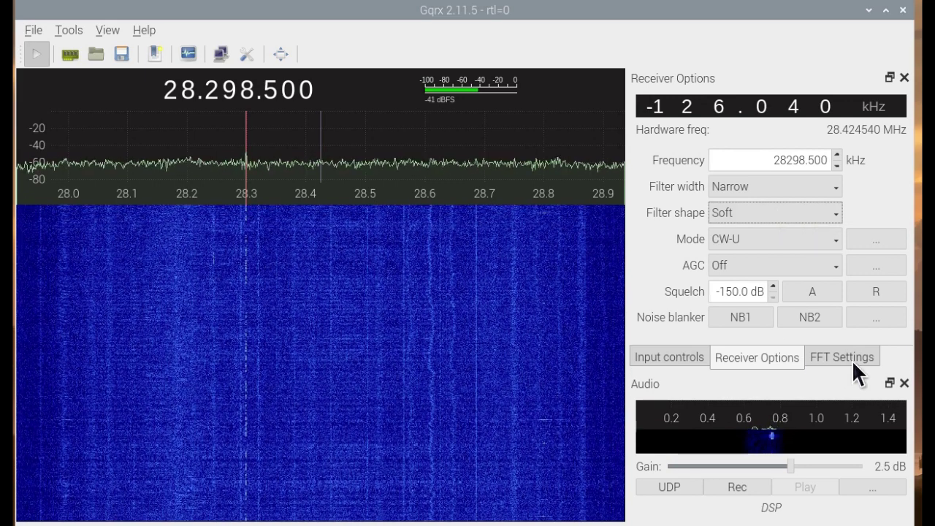
- Display the FFT Settings: FFT size 4096, 20 fps, Hann window
{"action": "left_click", "coordinate": [847, 354]}
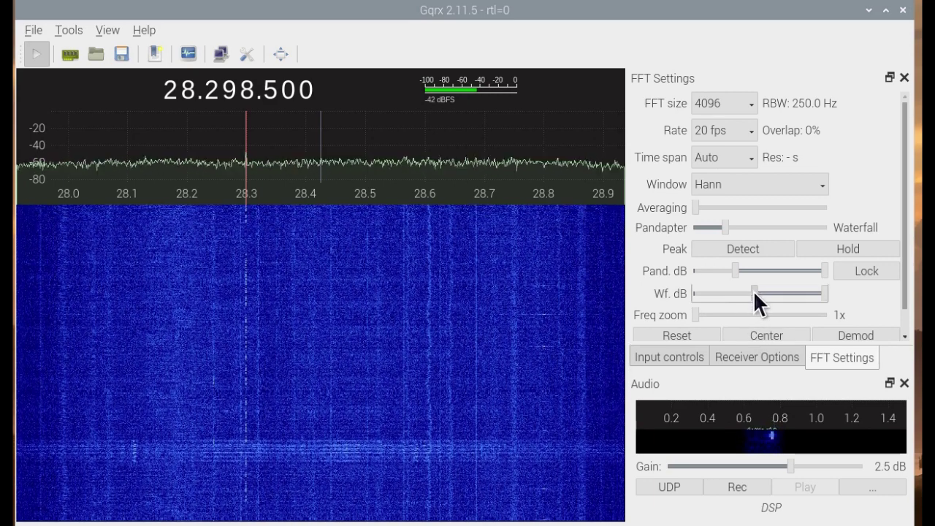
- Nudge the Wf. dB level range up and set Freq zoom to 10x around 28.30 MHz
{"action": "left_click_drag", "start_coordinate": [754, 290], "coordinate": [759, 289]}
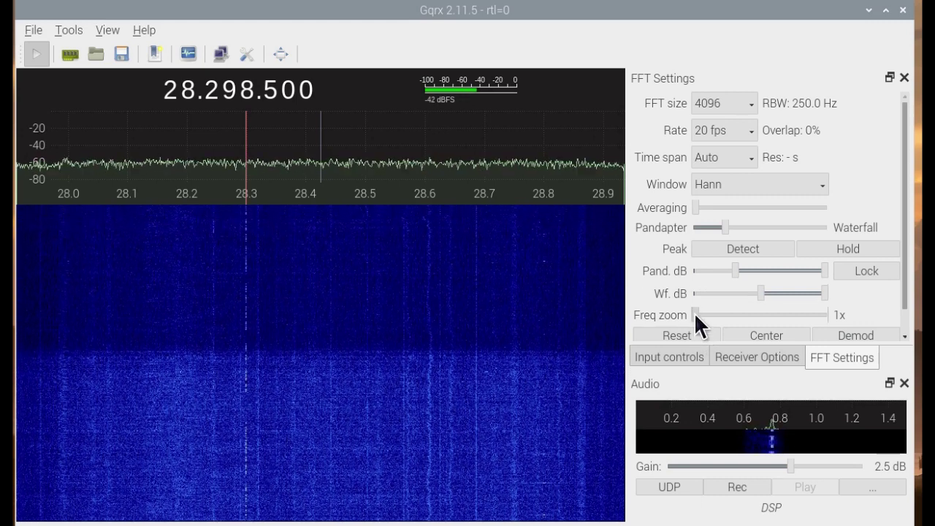
{"action": "left_click_drag", "start_coordinate": [697, 312], "coordinate": [717, 311]}
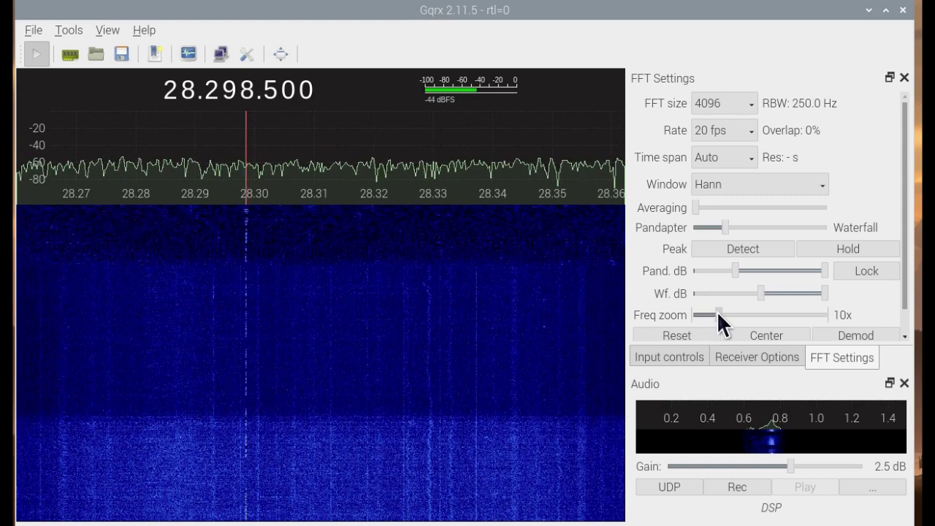